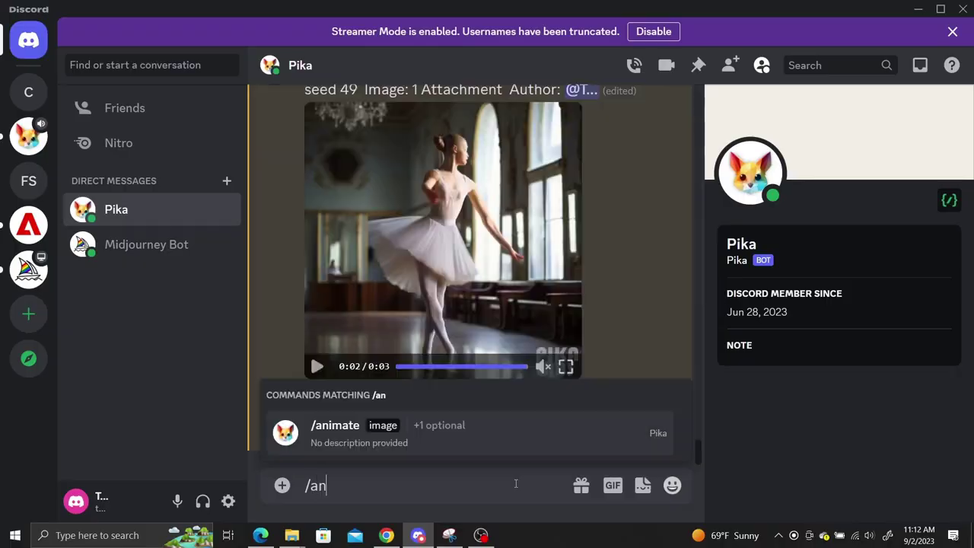
# Step: Start an /animate request to Pika with walking.png attached as the image
pyautogui.write('mate')
pyautogui.press('Tab')
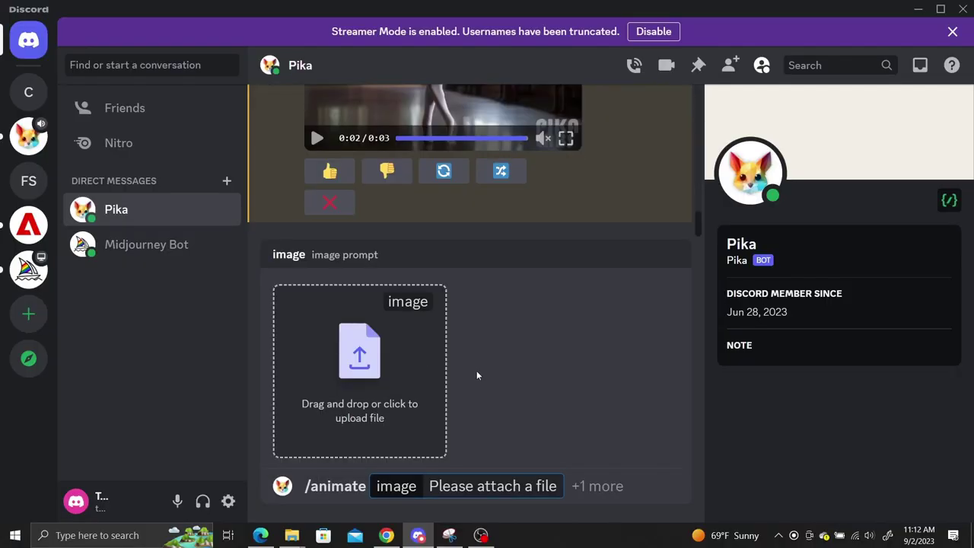
pyautogui.click(422, 359)
pyautogui.doubleClick(835, 307)
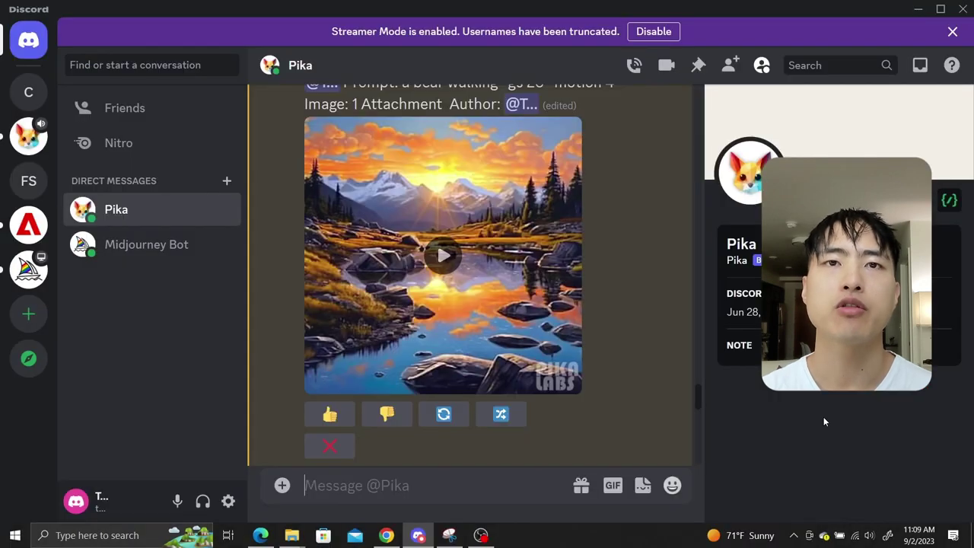
# Step: Send a /create request 'a ballet dancer -fps 24 -motion 4 -seed 49' with an image option, then play the video
pyautogui.write('/create')
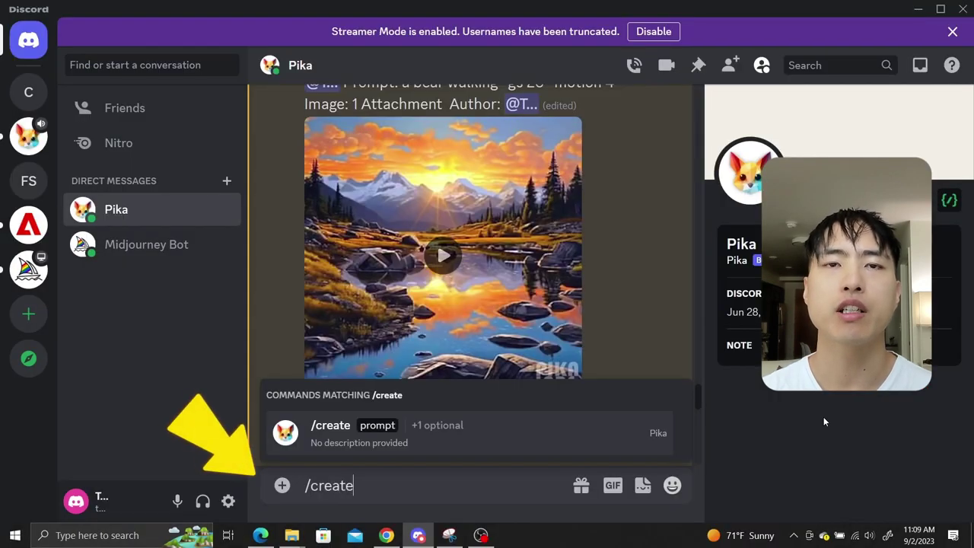
pyautogui.press('Tab')
pyautogui.write('a ba')
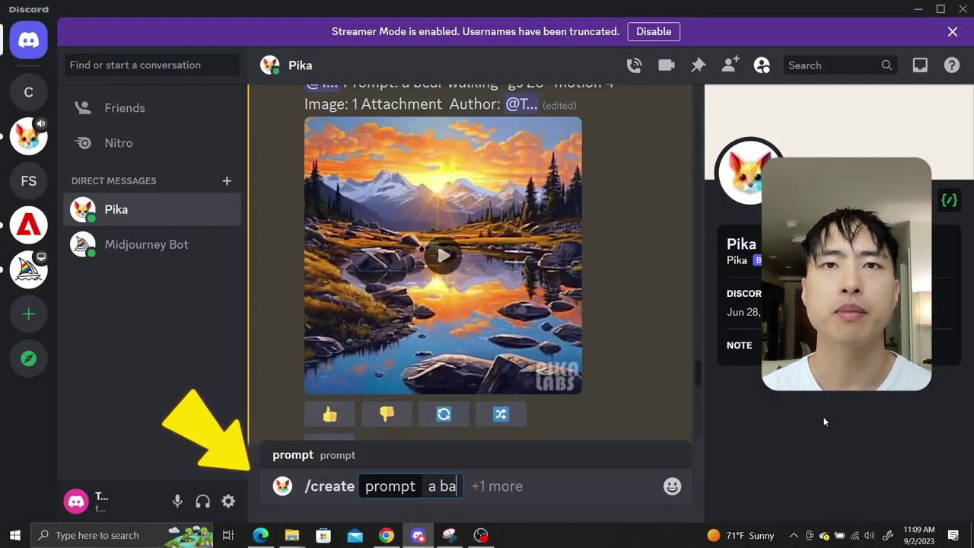
pyautogui.write('llet dancer ')
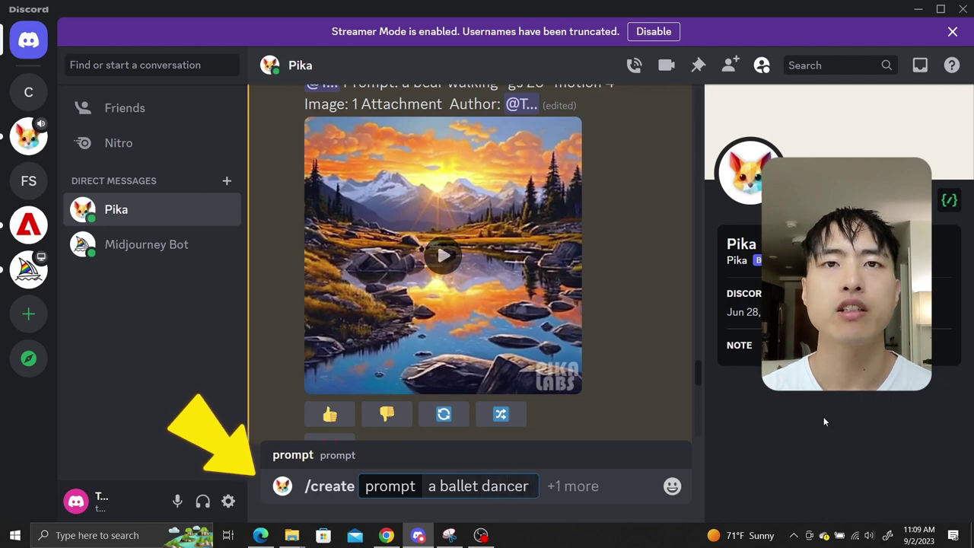
pyautogui.write('-fps ')
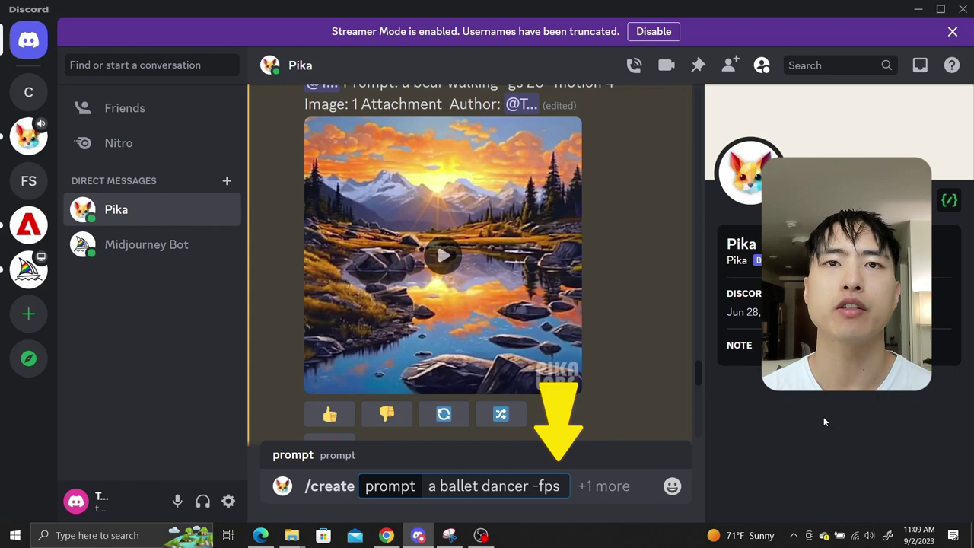
pyautogui.write('24')
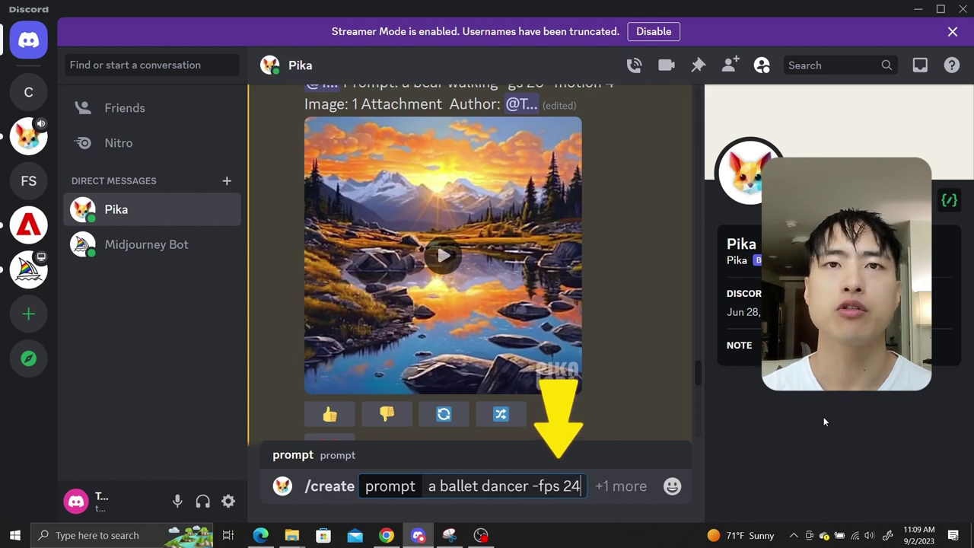
pyautogui.write(' -')
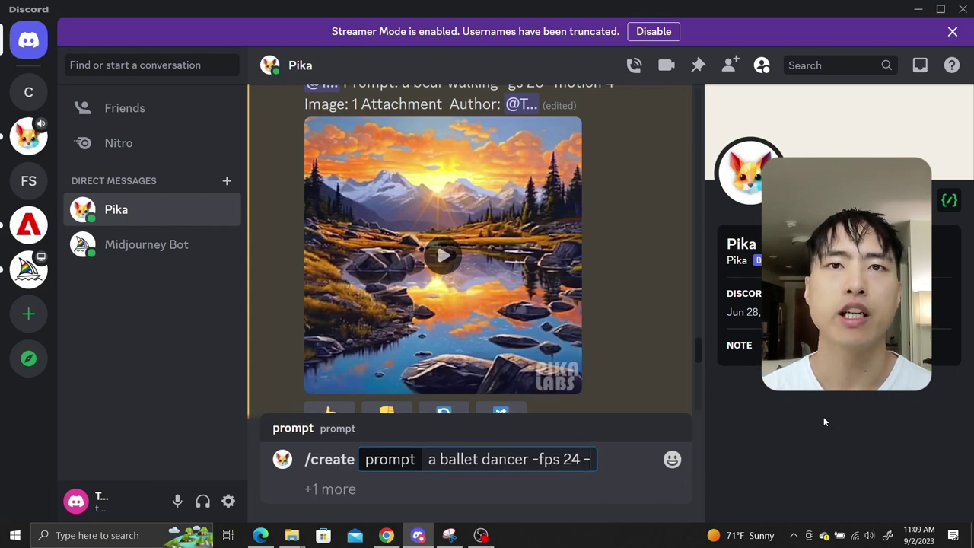
pyautogui.write('motion 4 -see')
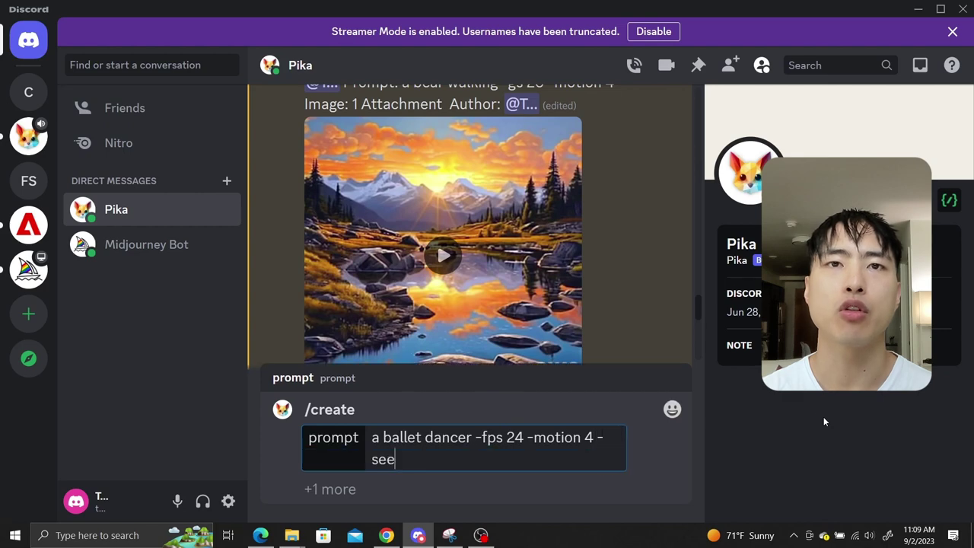
pyautogui.write('d 49')
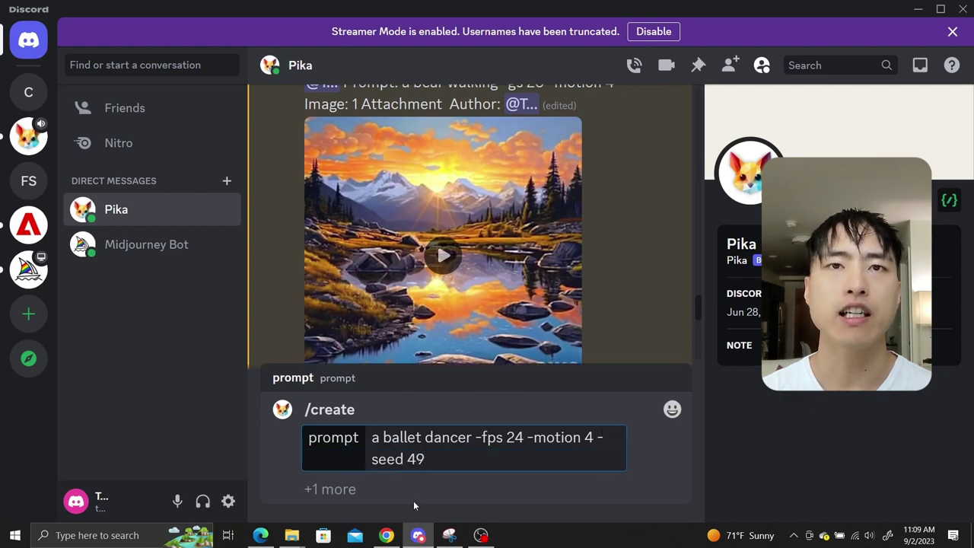
pyautogui.click(337, 489)
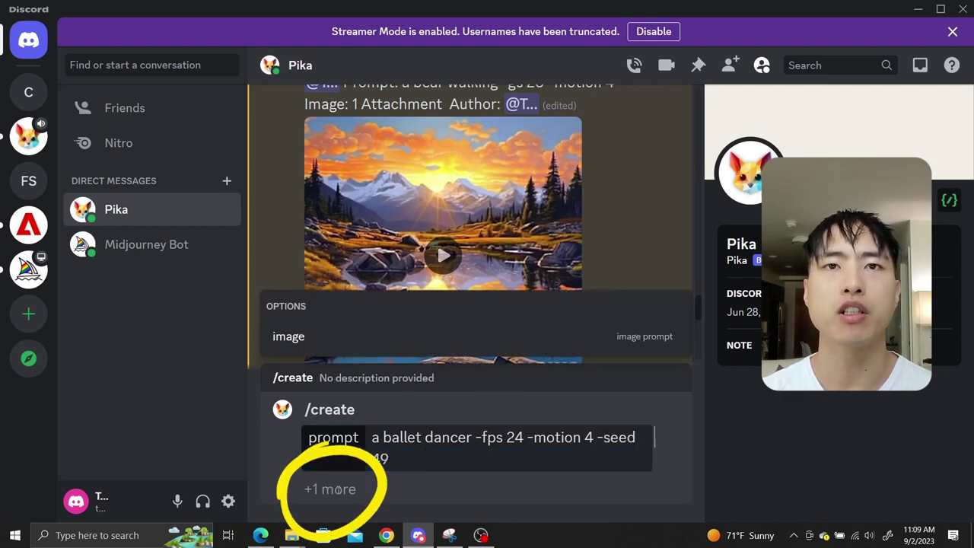
pyautogui.click(404, 339)
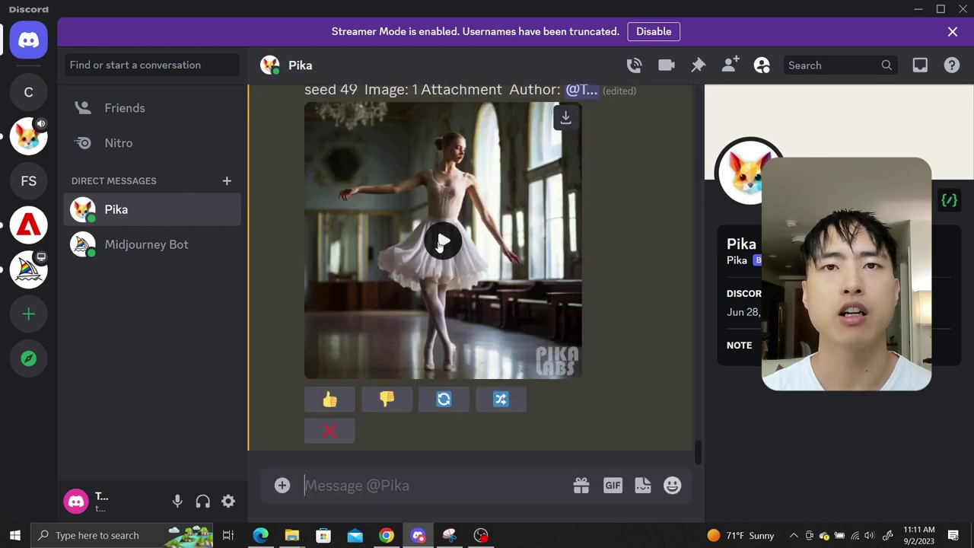
pyautogui.click(440, 239)
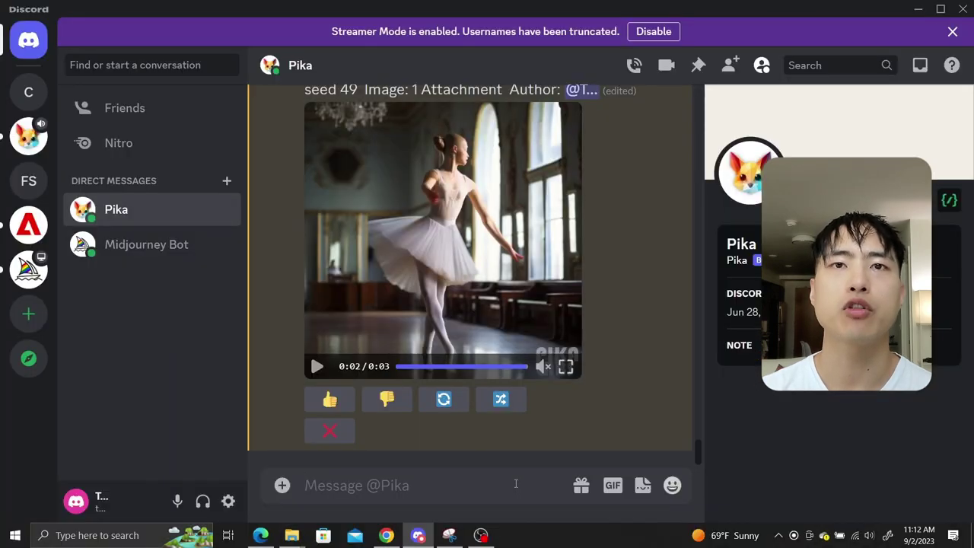
# Step: Send an /animate request with walking.png to Pika and play the resulting 3-second clip
pyautogui.write('/')
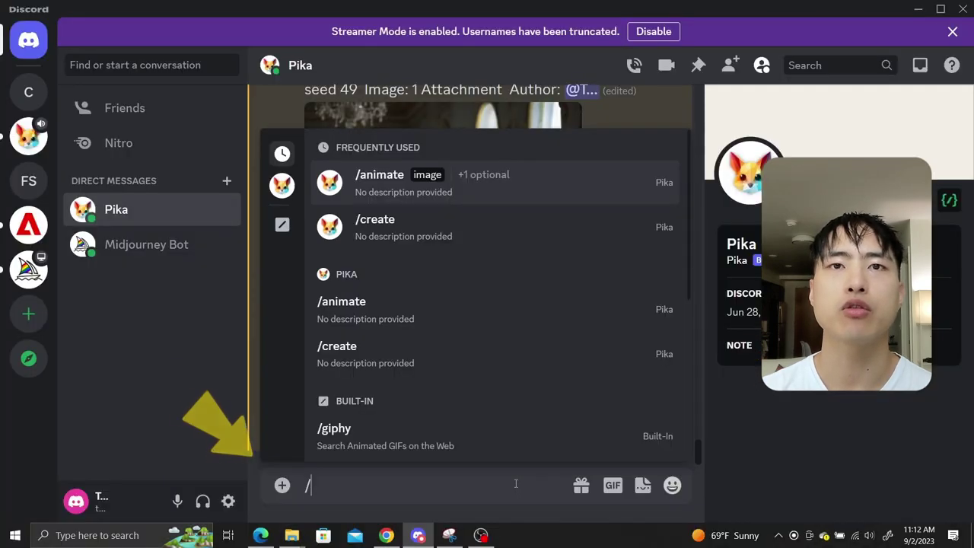
pyautogui.write('animate')
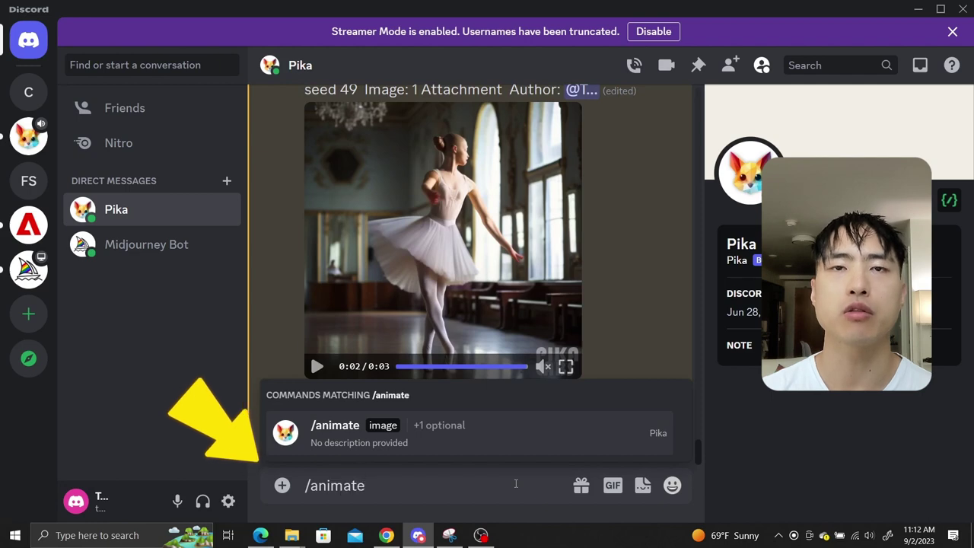
pyautogui.press('Return')
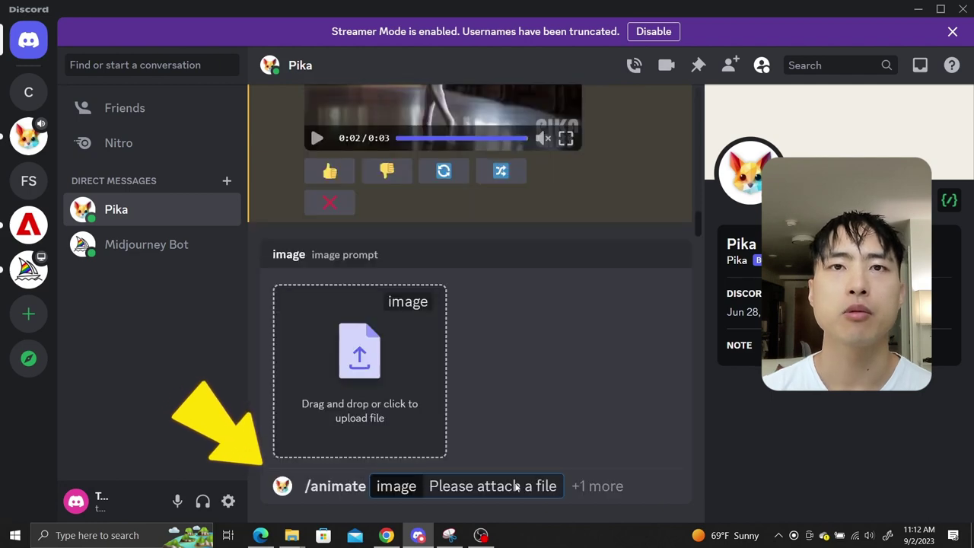
pyautogui.click(422, 359)
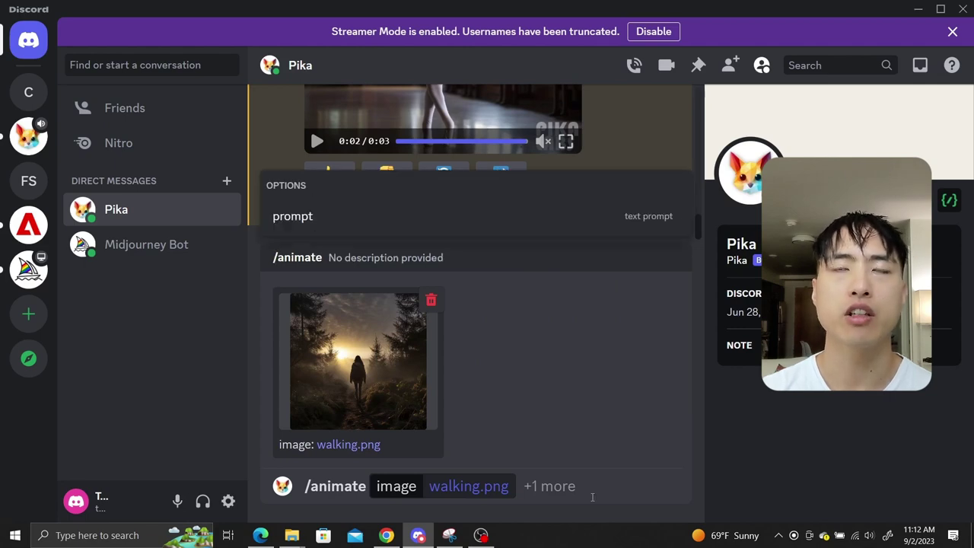
pyautogui.press('Return')
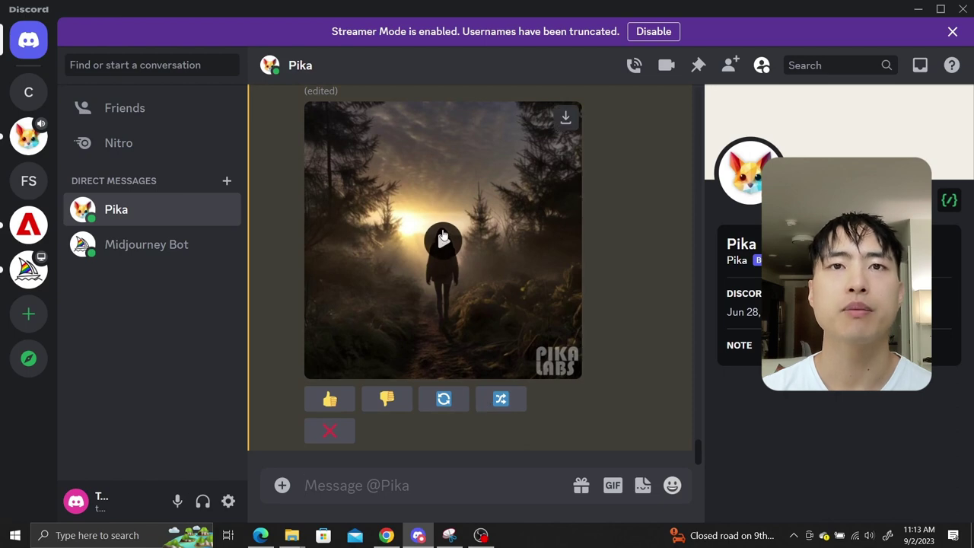
pyautogui.click(443, 238)
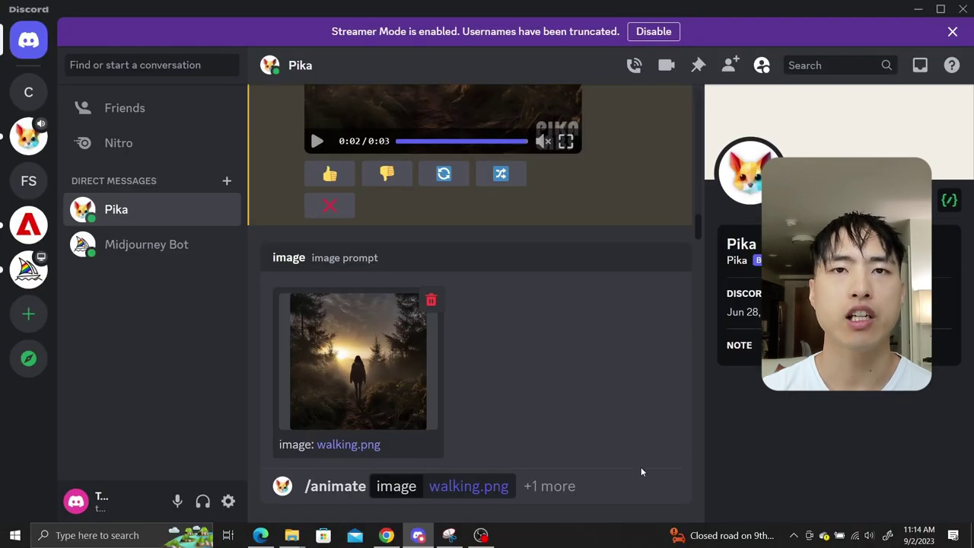
# Step: Add the prompt 'a bear walking' to the walking.png animate request, send it, and play the clip
pyautogui.click(552, 485)
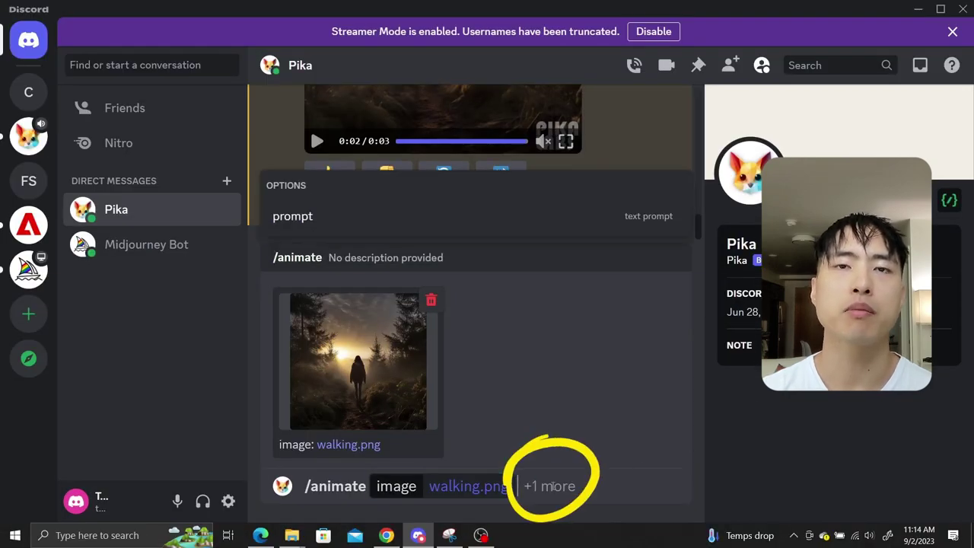
pyautogui.click(501, 223)
pyautogui.write('a bear')
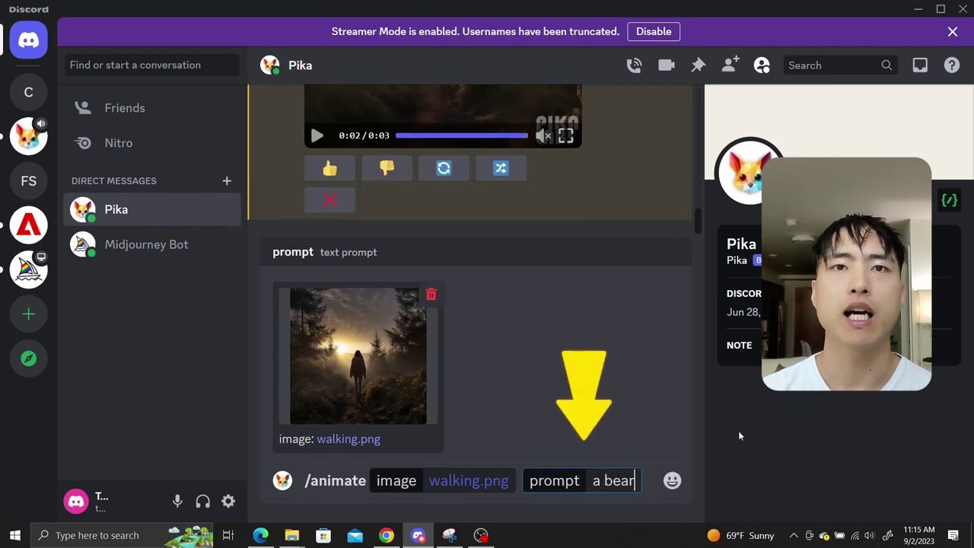
pyautogui.write(' walking')
pyautogui.press('Return')
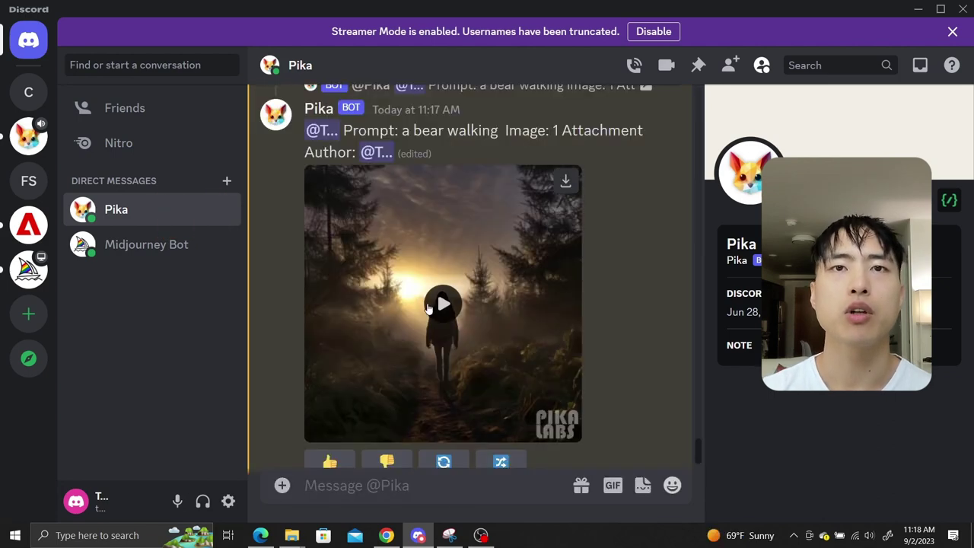
pyautogui.click(427, 304)
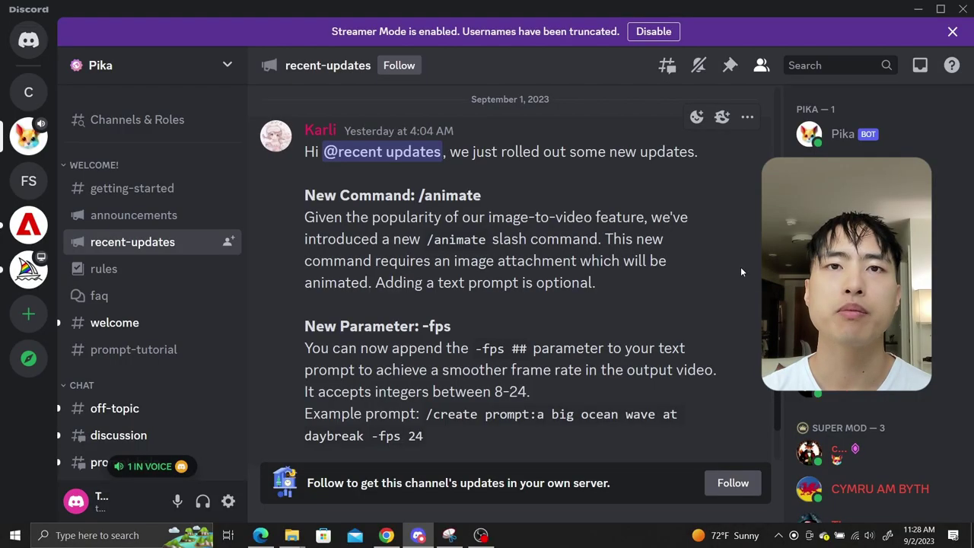
# Step: Scroll down the Pika DM past the ballet-dancer and bees posts to the butterfly on flowers video
pyautogui.scroll(-3, 741, 271)
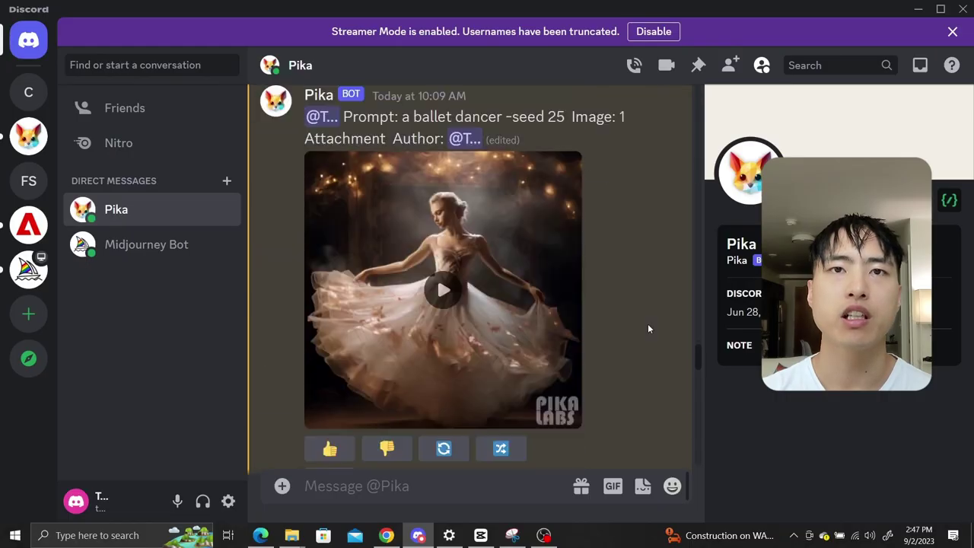
pyautogui.scroll(-7, 648, 328)
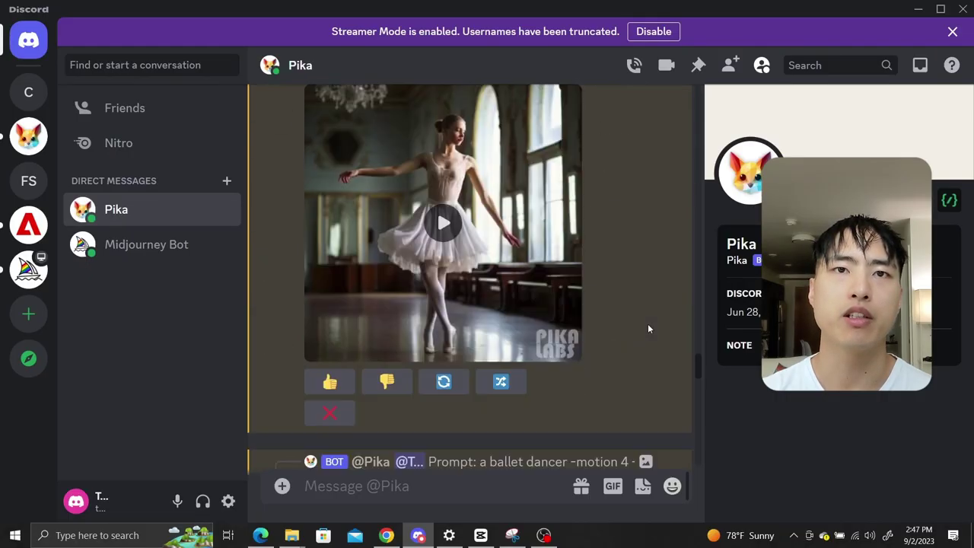
pyautogui.scroll(-10, 649, 328)
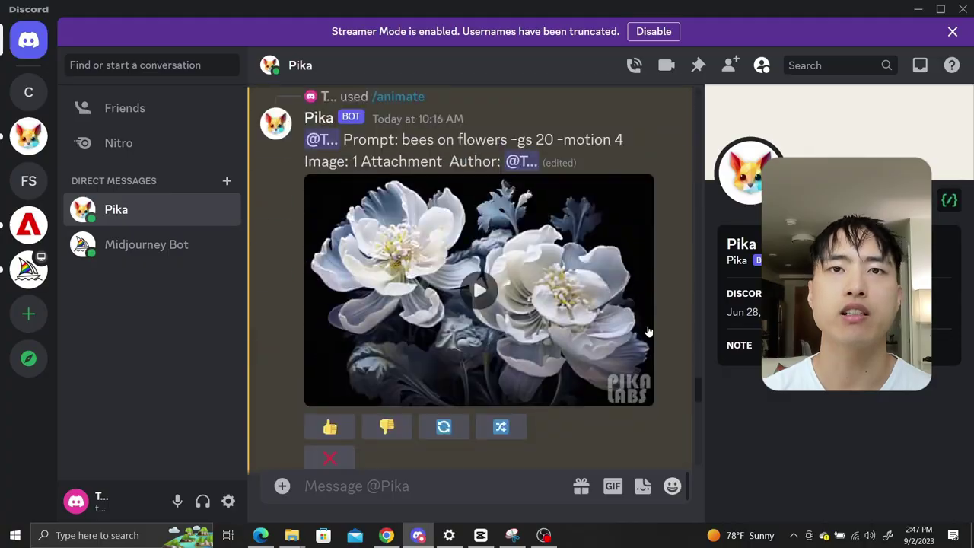
pyautogui.scroll(-6, 647, 324)
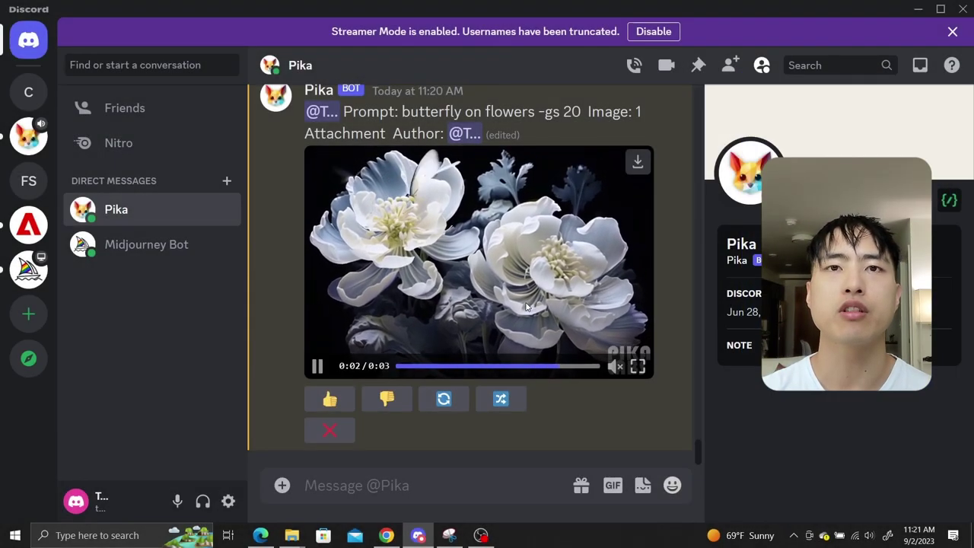
# Step: Replay the 'butterfly on flowers -gs 20' clip, regenerate it with redo, and play the new version
pyautogui.click(525, 306)
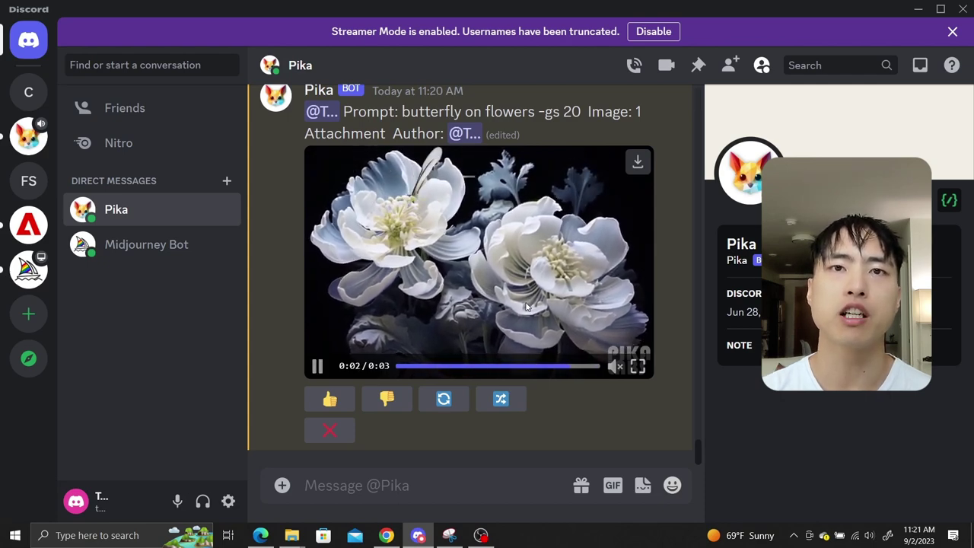
pyautogui.click(423, 377)
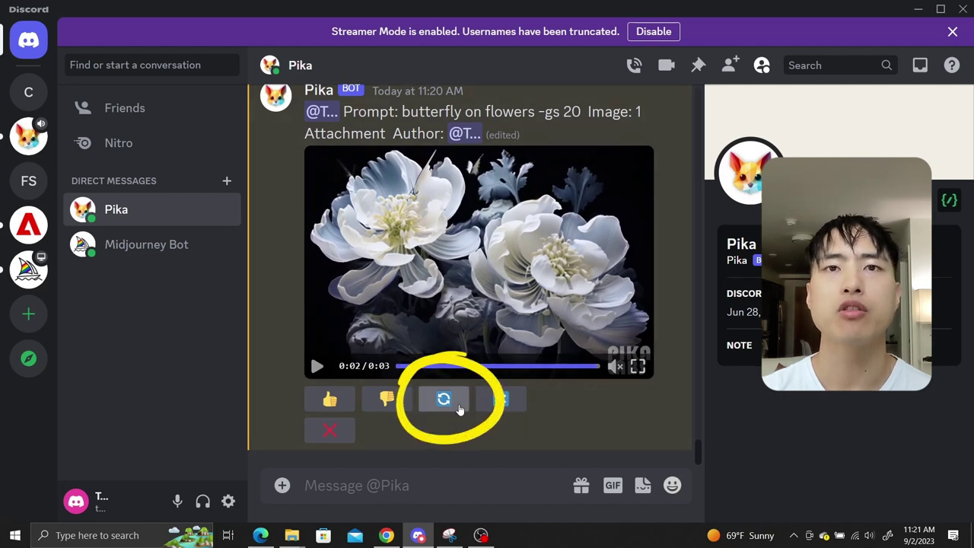
pyautogui.click(458, 410)
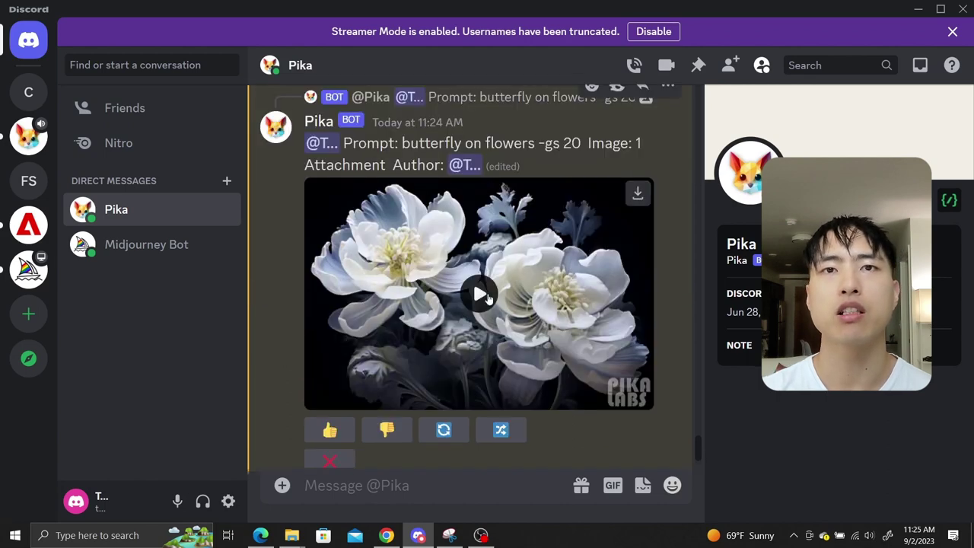
pyautogui.click(487, 297)
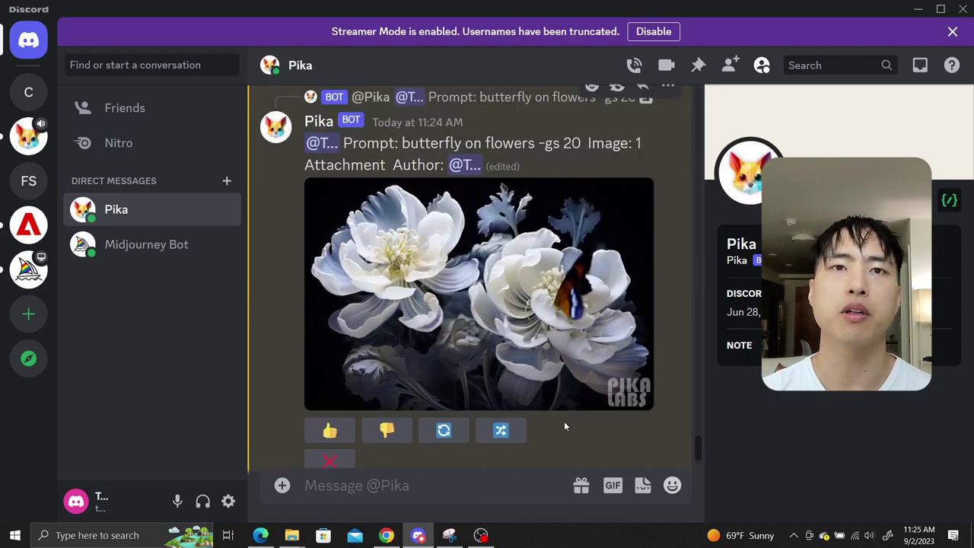
# Step: Edit the prompt to 'bees on flowers -gs 20', submit it, and play the new clip
pyautogui.click(522, 439)
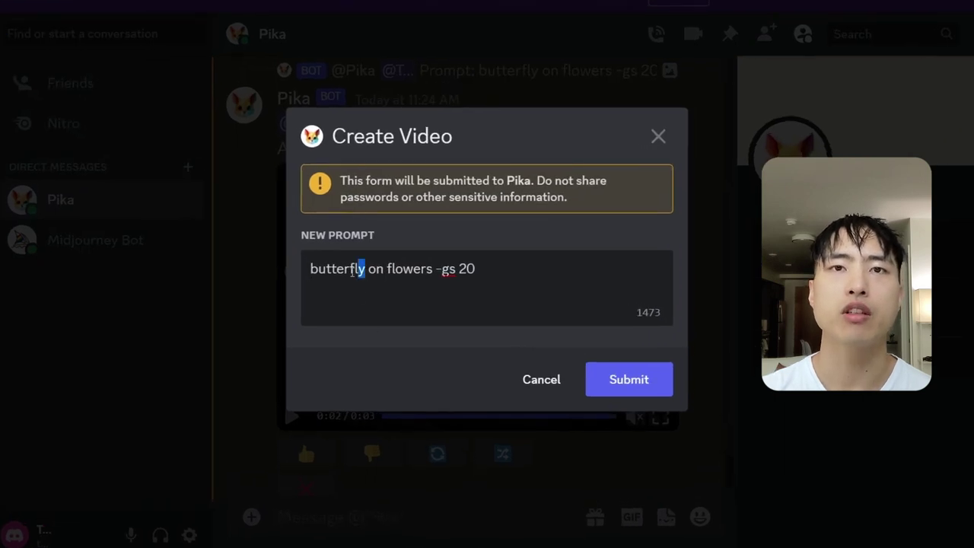
pyautogui.write('b')
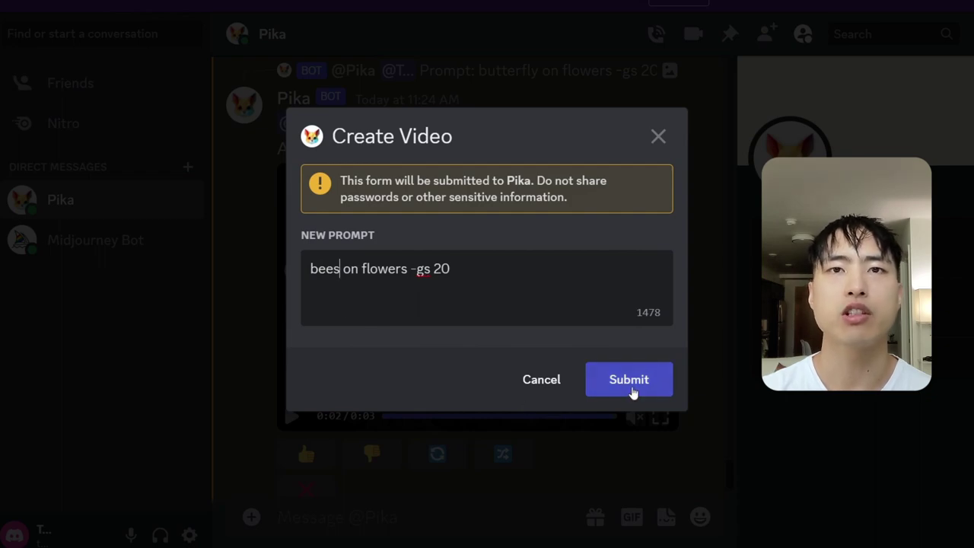
pyautogui.click(631, 389)
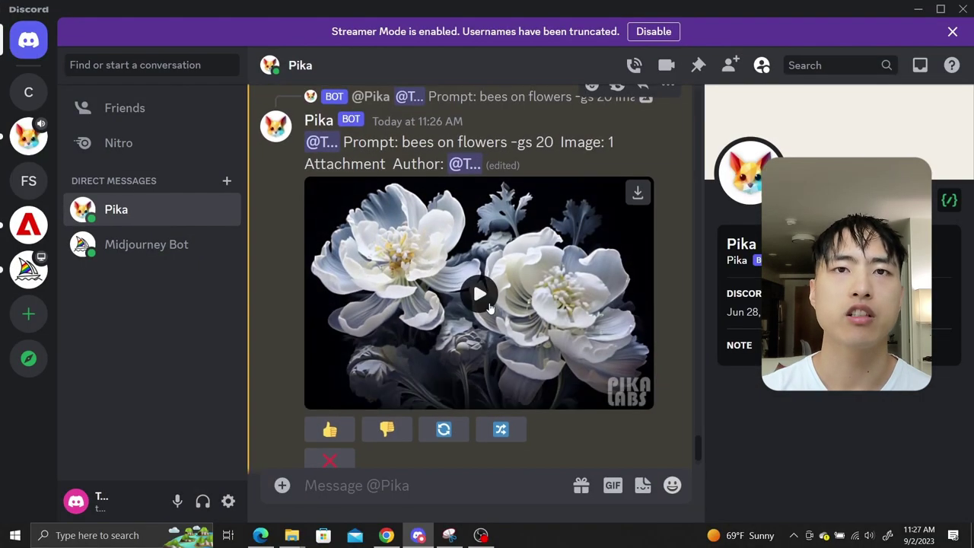
pyautogui.click(476, 291)
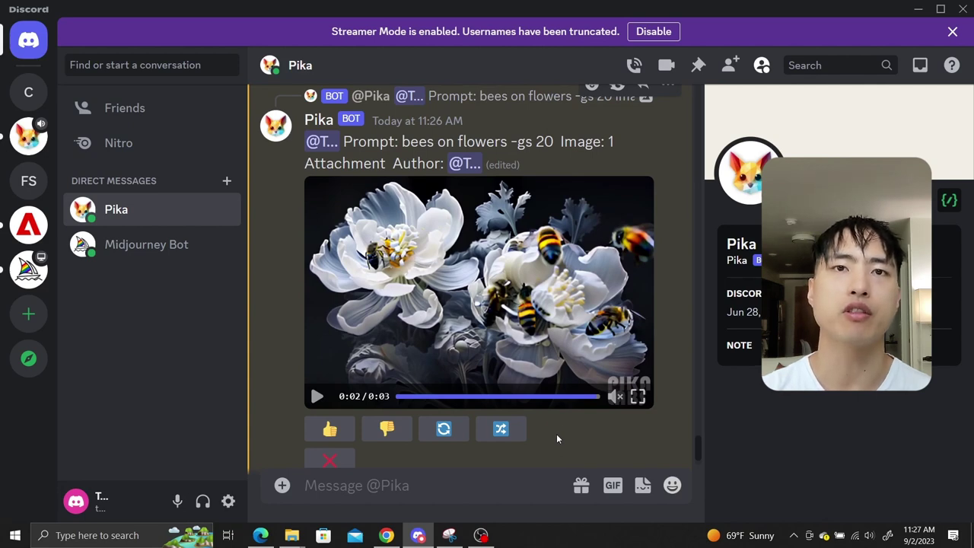
# Step: Delete the bees on flowers video message, confirming with YES, then redo an earlier request
pyautogui.scroll(-1, 556, 434)
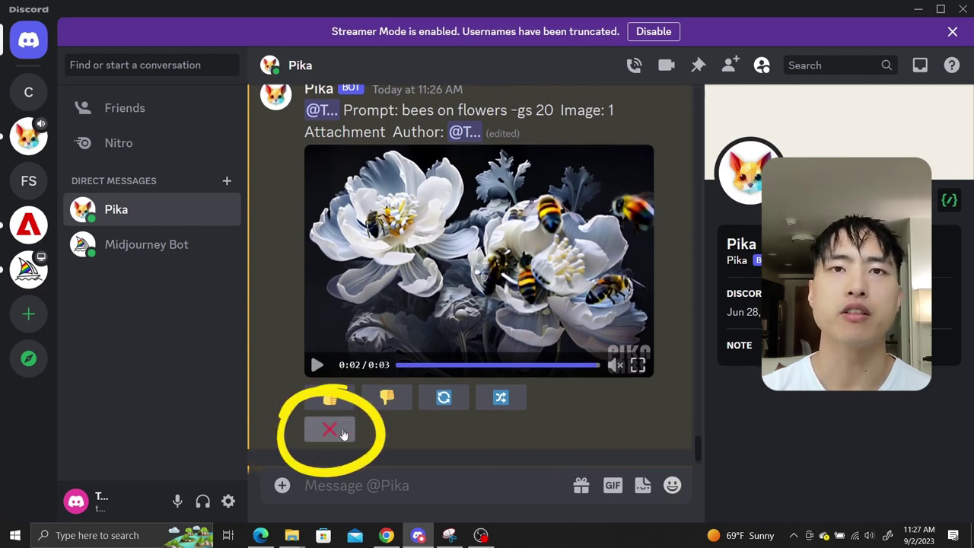
pyautogui.click(343, 431)
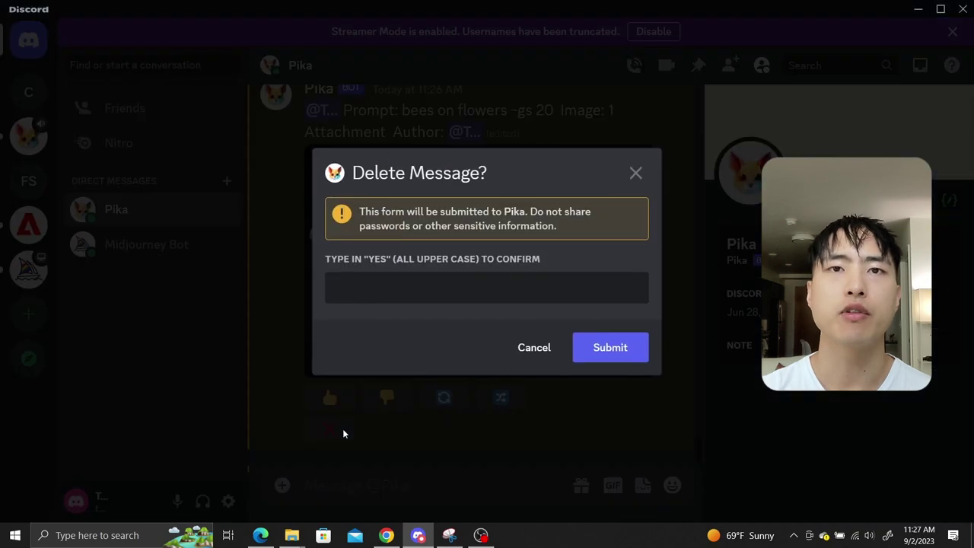
pyautogui.write('YES')
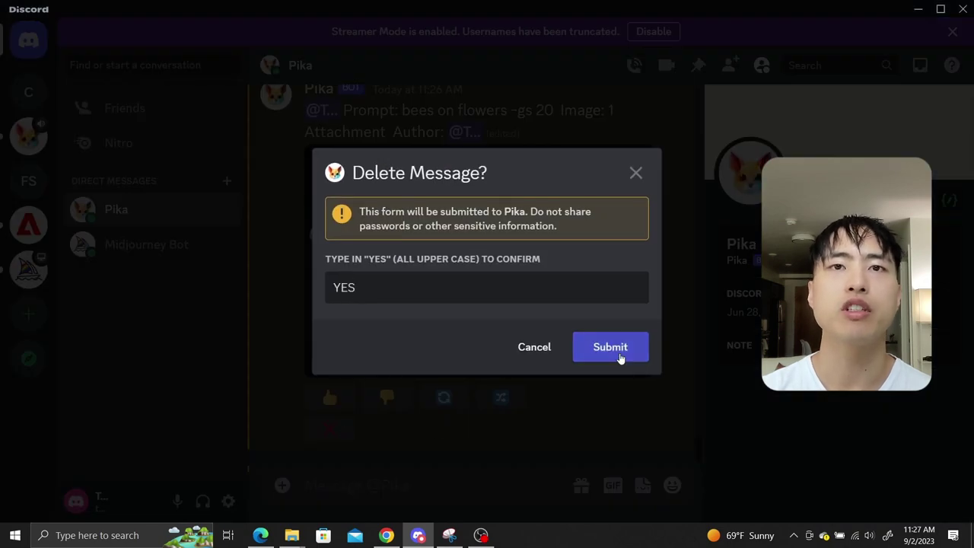
pyautogui.click(620, 355)
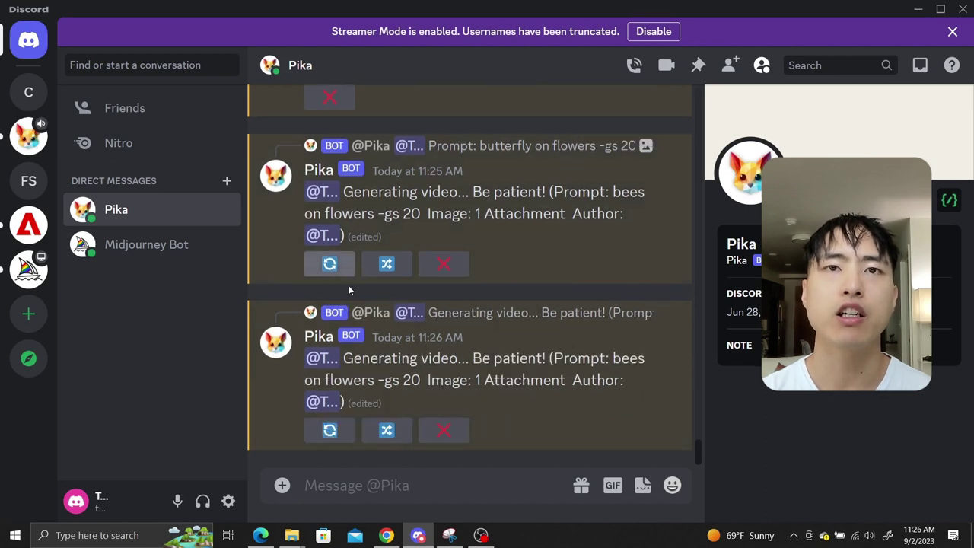
pyautogui.click(344, 268)
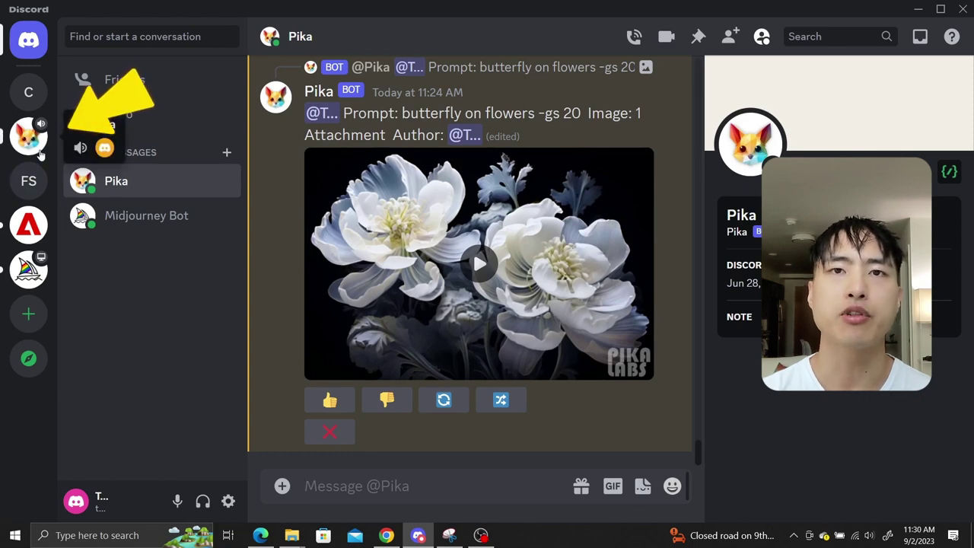
# Step: From the Pika server's member list, choose Message on the Pika bot to open a DM
pyautogui.click(41, 154)
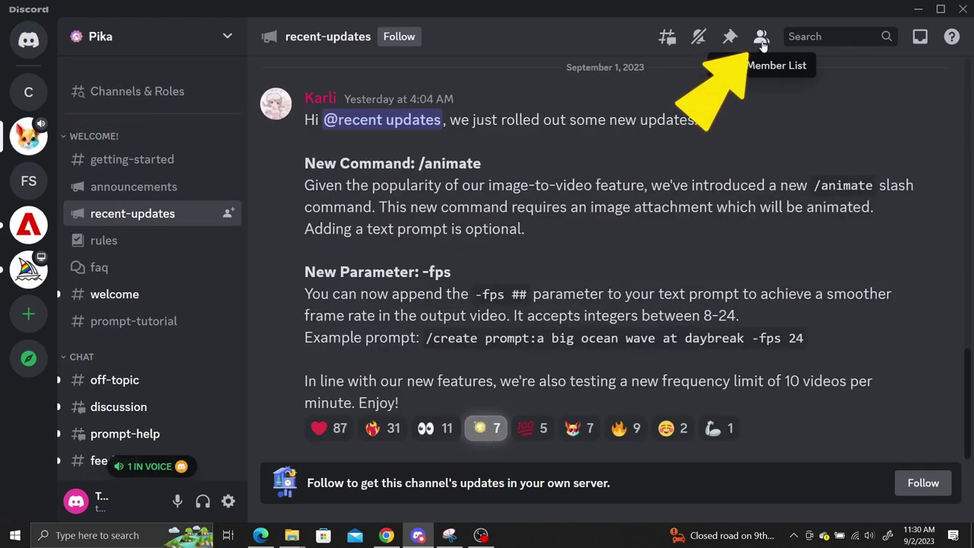
pyautogui.click(761, 42)
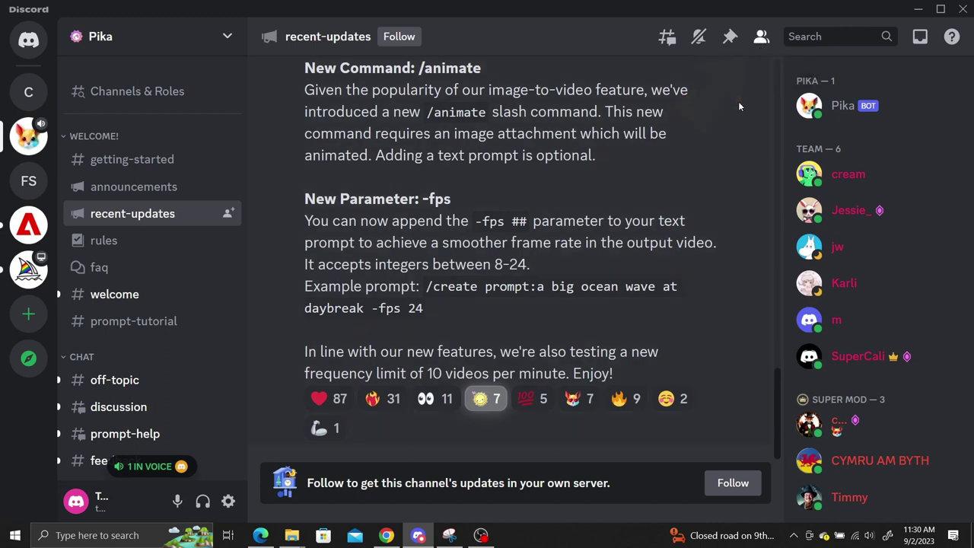
pyautogui.rightClick(891, 108)
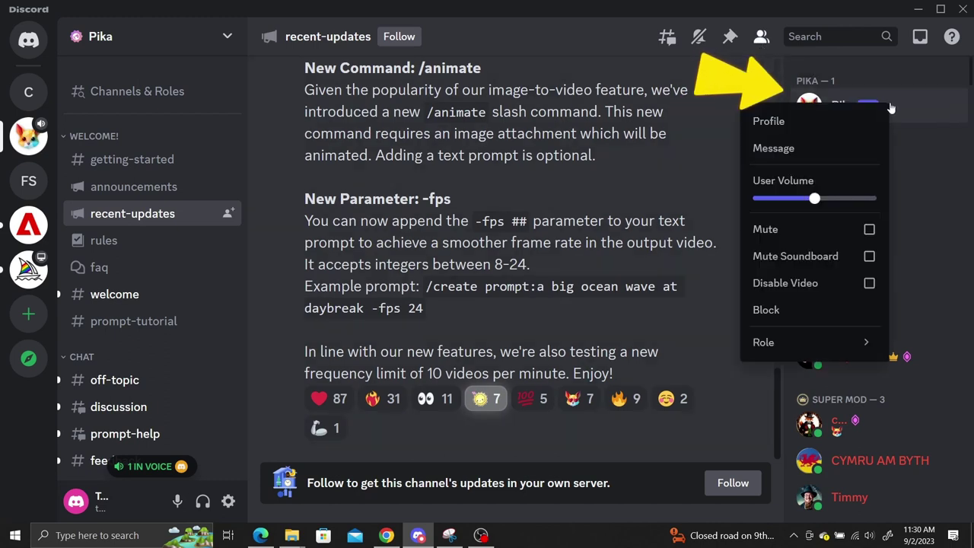
pyautogui.click(858, 150)
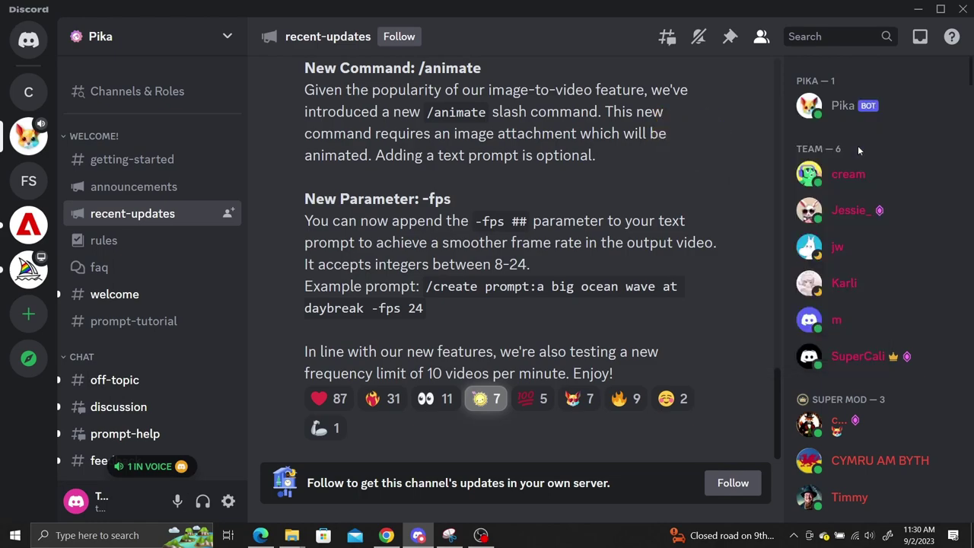